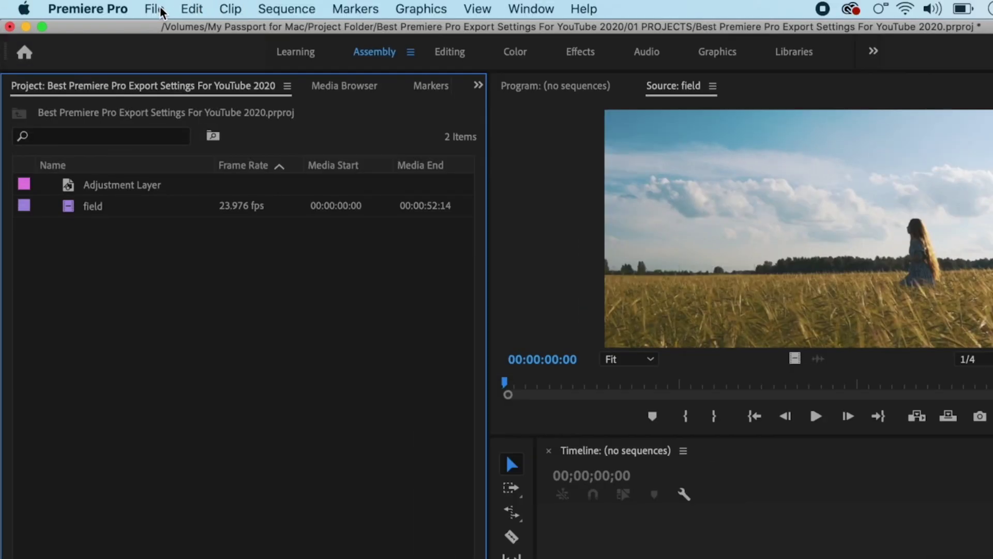
Start a new sequence and pick the RED R3D 1080p 16x9 23.976 preset for Sequence 02
{"action": "left_click", "coordinate": [155, 9]}
{"action": "mouse_move", "coordinate": [170, 32]}
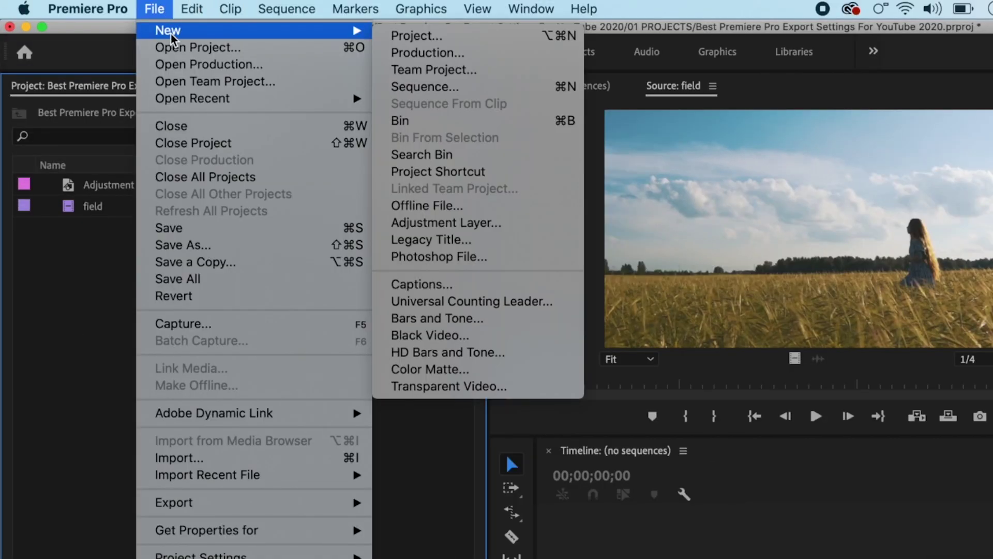
{"action": "left_click", "coordinate": [445, 86]}
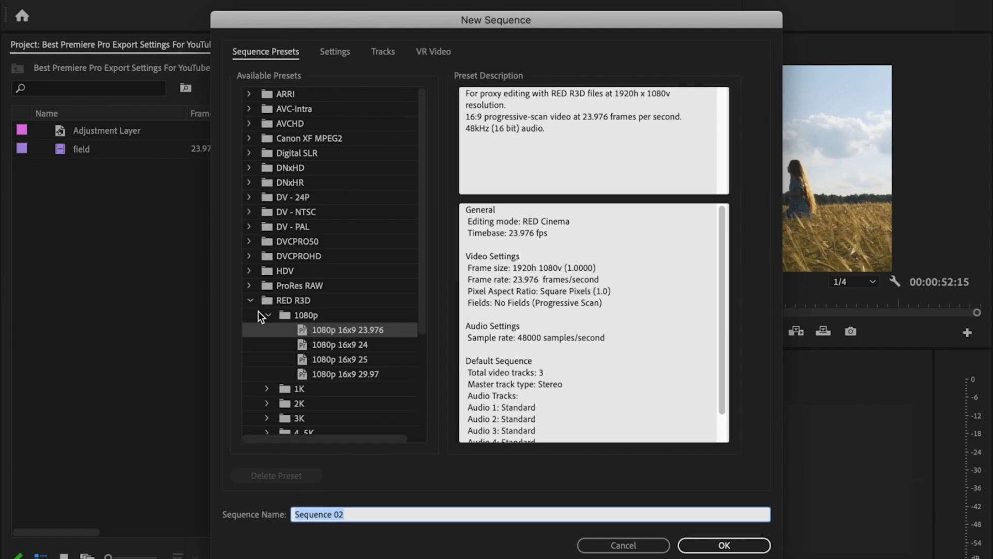
{"action": "left_click", "coordinate": [252, 301]}
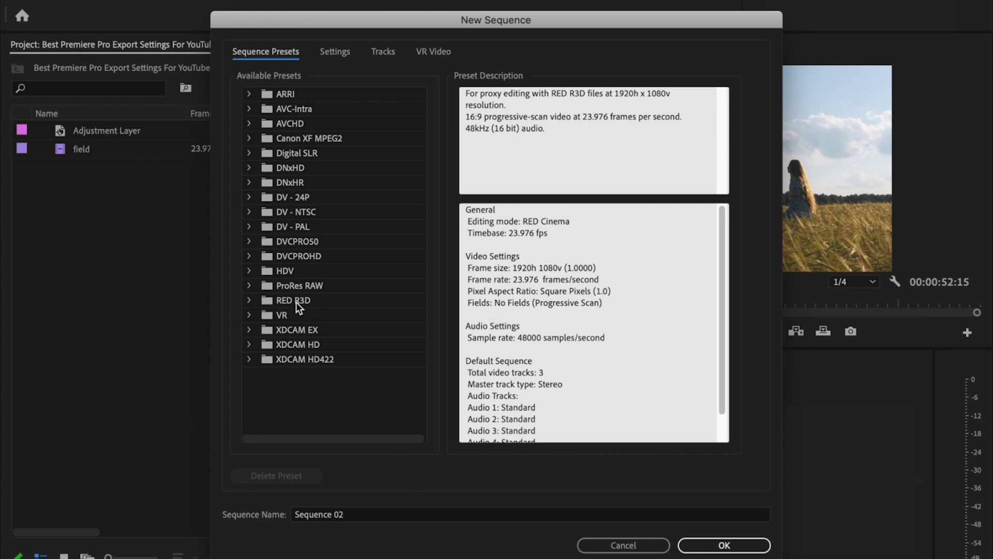
{"action": "left_click", "coordinate": [252, 300]}
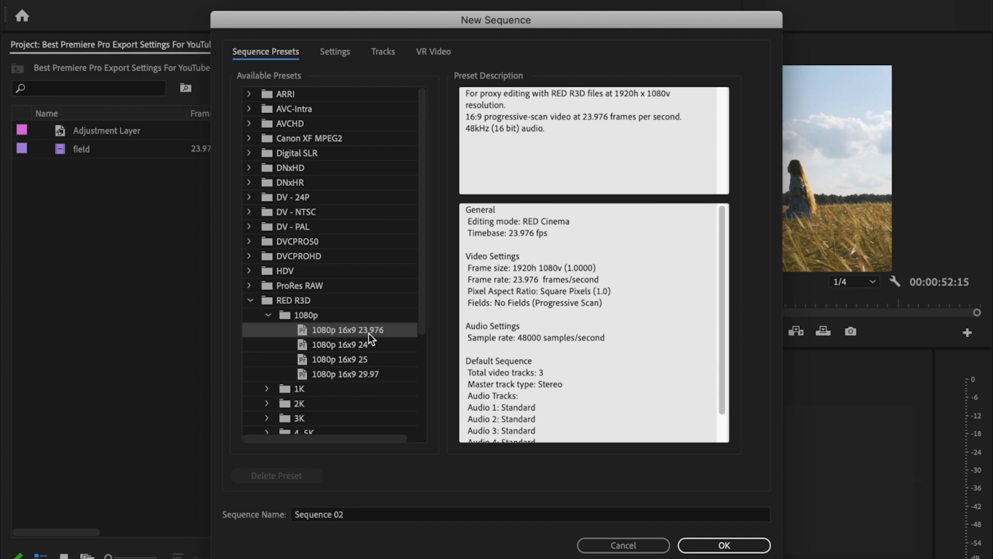
Create Sequence 02 and drop the field clip at its start on V1
{"action": "left_click", "coordinate": [724, 545]}
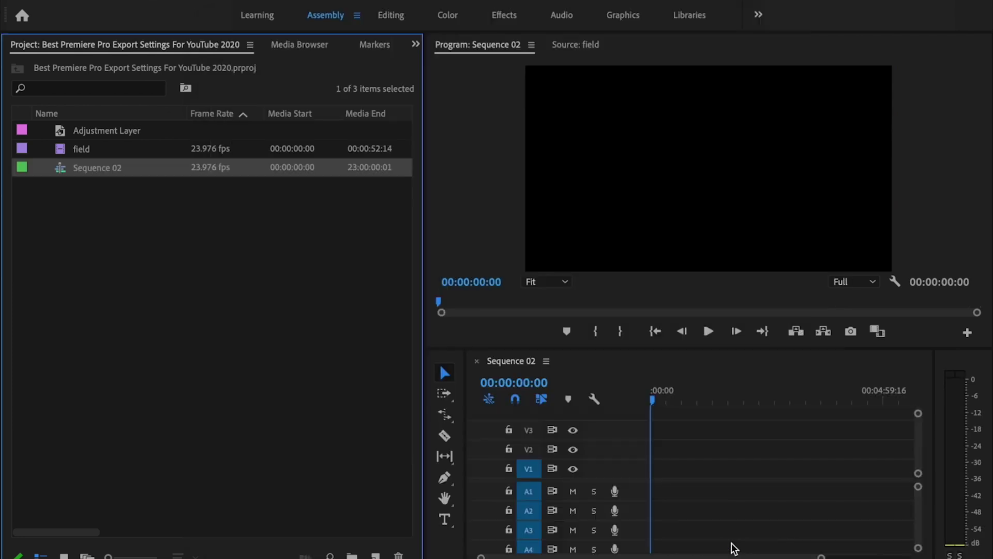
{"action": "left_click_drag", "start_coordinate": [67, 156], "coordinate": [644, 473]}
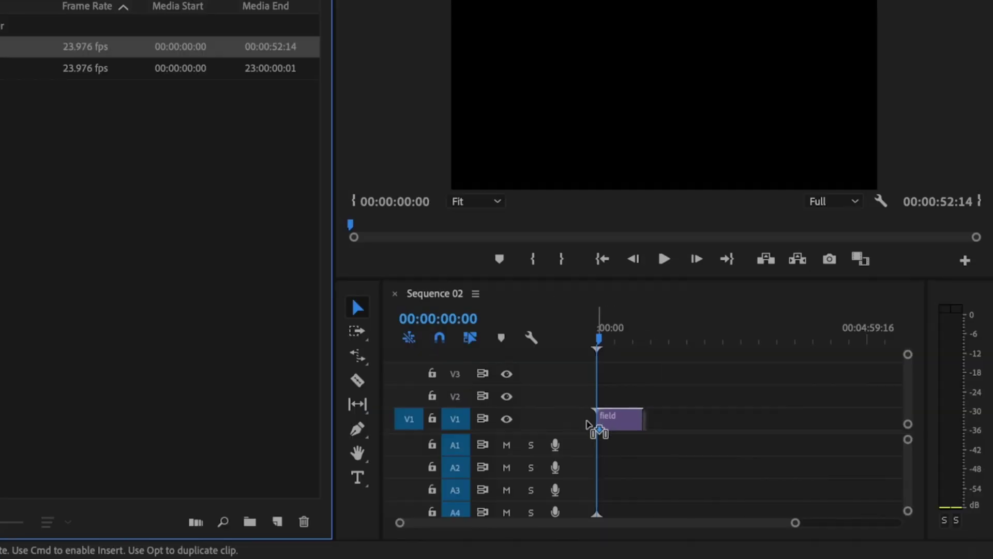
{"action": "left_click_drag", "start_coordinate": [590, 426], "coordinate": [592, 424]}
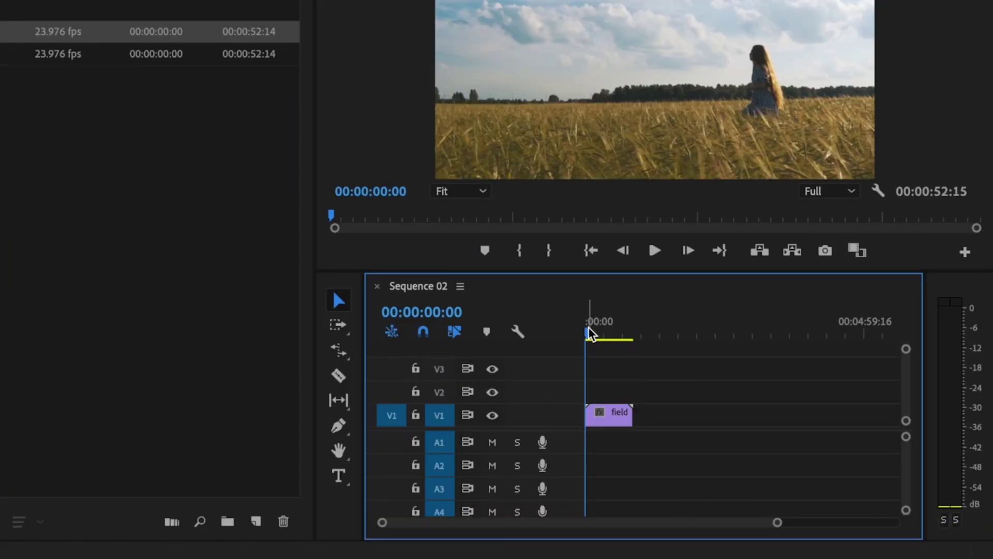
Mark an In point at the sequence start and an Out point at the clip's end
{"action": "left_click_drag", "start_coordinate": [653, 397], "coordinate": [666, 396]}
{"action": "left_click_drag", "start_coordinate": [606, 333], "coordinate": [522, 334]}
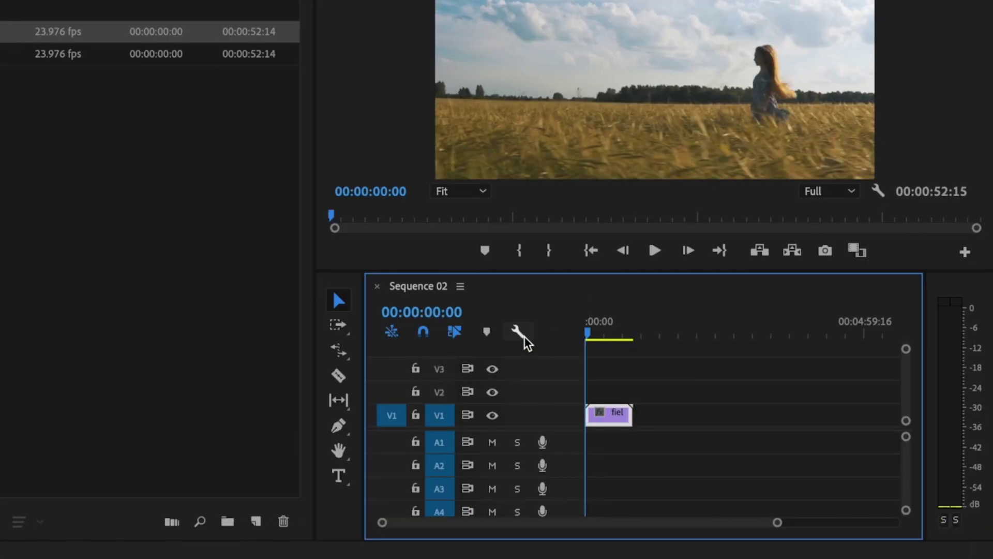
{"action": "key", "text": "i"}
{"action": "left_click_drag", "start_coordinate": [590, 333], "coordinate": [635, 331]}
{"action": "key", "text": "o"}
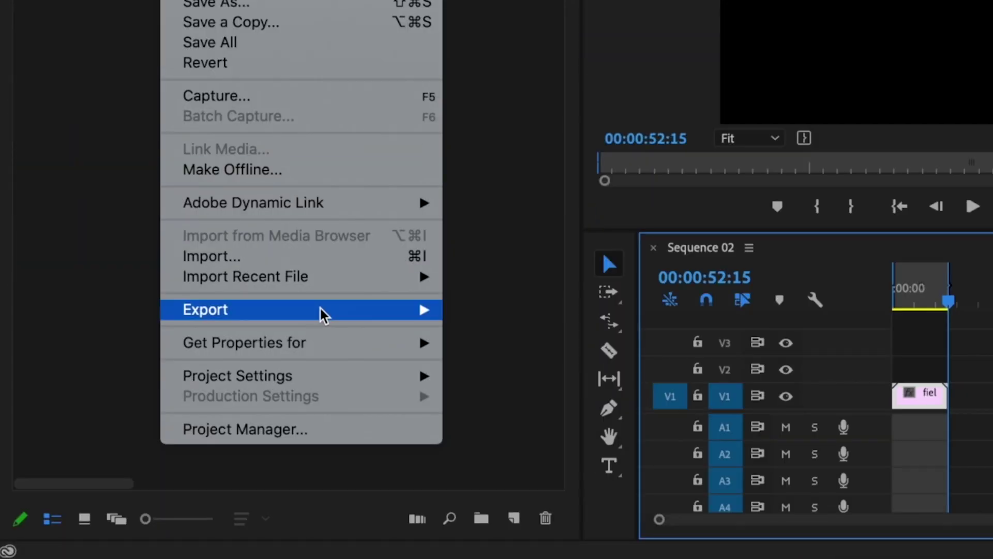
Open Export Media settings and choose the YouTube 2160p 4K Ultra HD H.264 preset
{"action": "mouse_move", "coordinate": [321, 310]}
{"action": "left_click", "coordinate": [507, 312]}
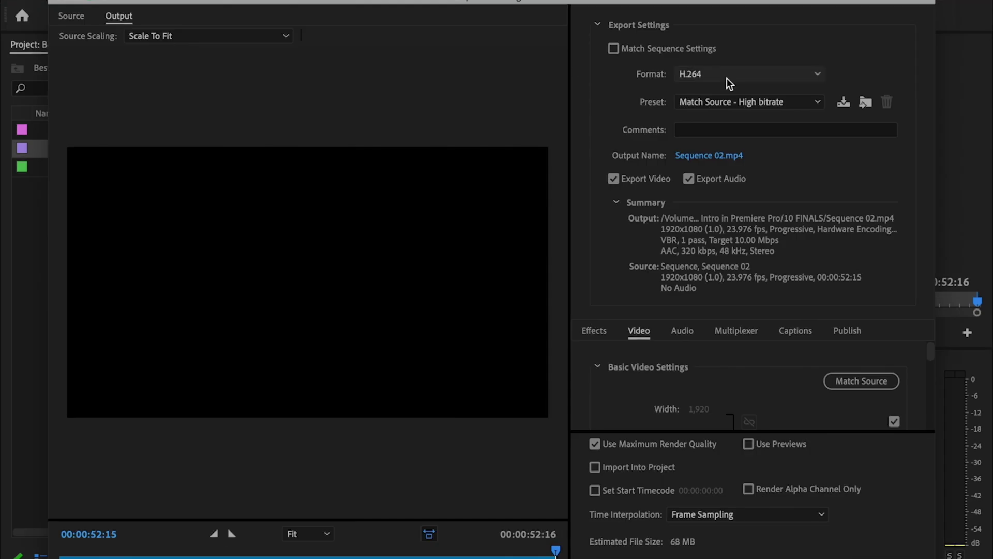
{"action": "left_click", "coordinate": [743, 107]}
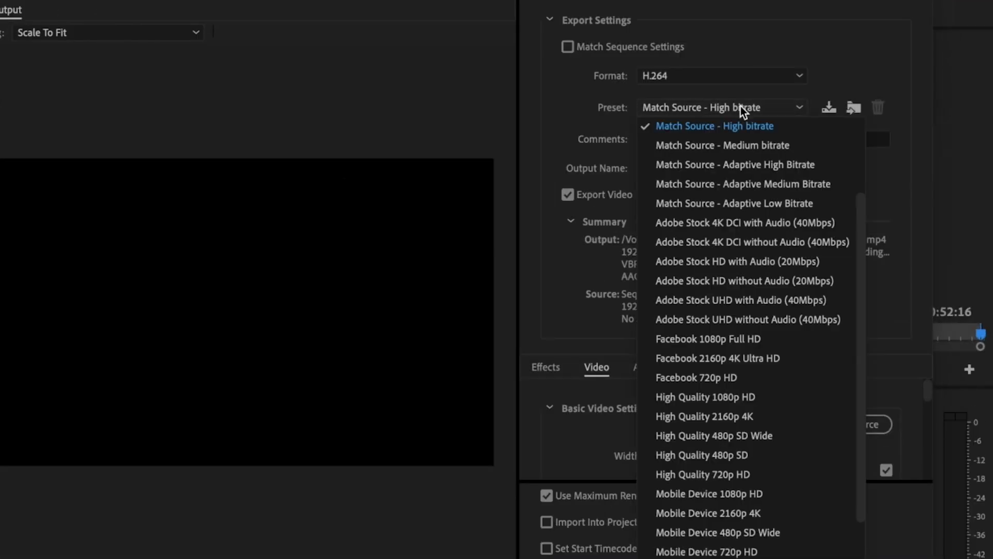
{"action": "scroll", "coordinate": [750, 362], "scroll_direction": "down", "scroll_amount": 5}
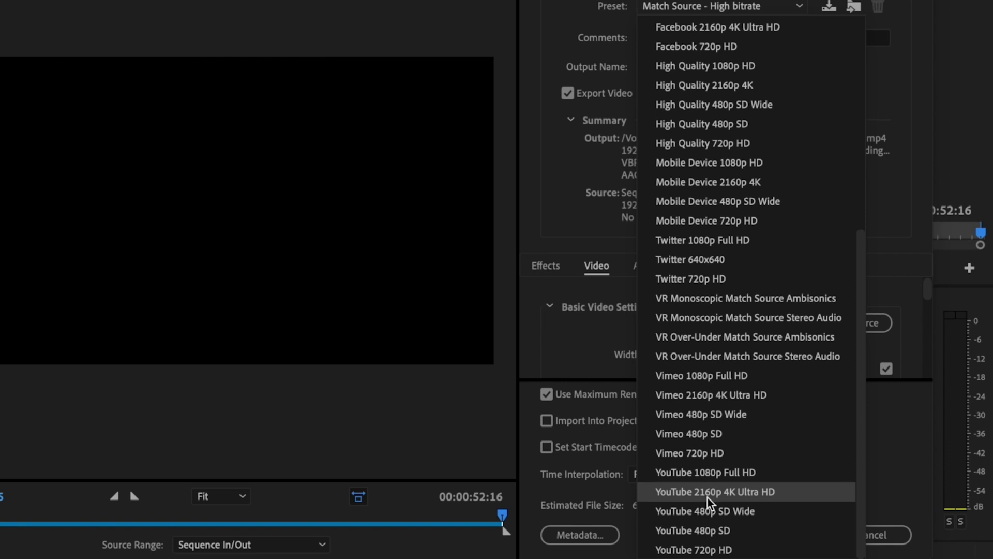
{"action": "left_click", "coordinate": [708, 496]}
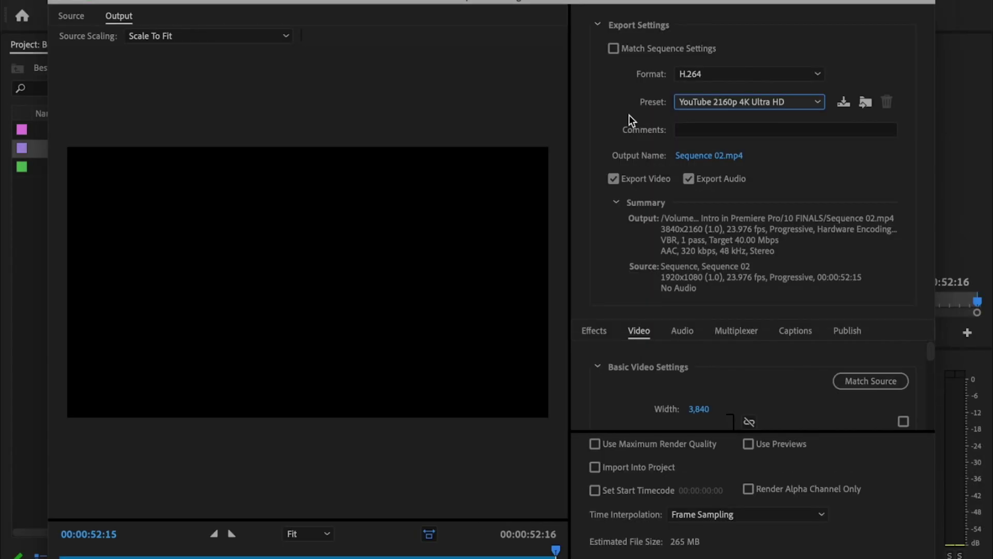
Save the output as Sequence 02.mp4 in the 10 FINALS folder
{"action": "left_click", "coordinate": [706, 155]}
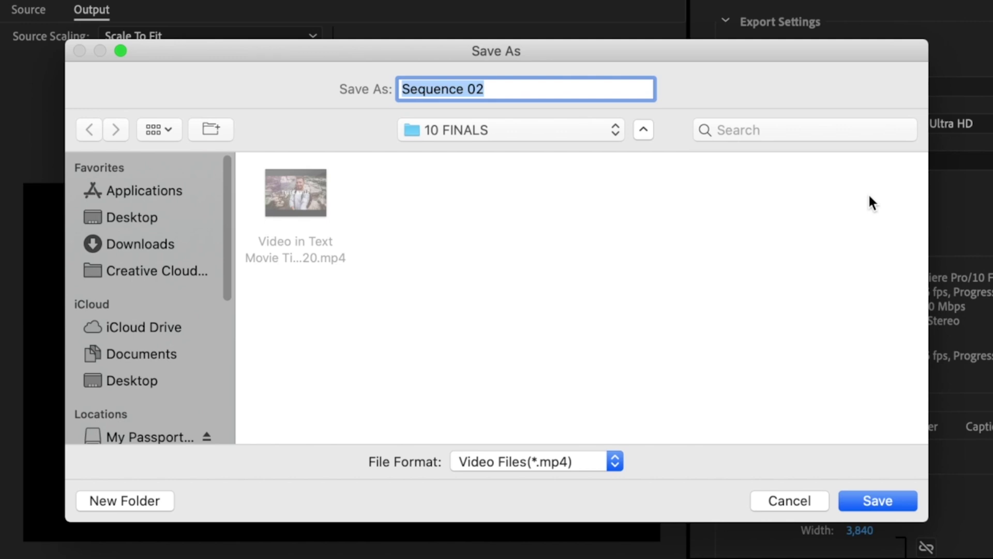
{"action": "left_click", "coordinate": [891, 504]}
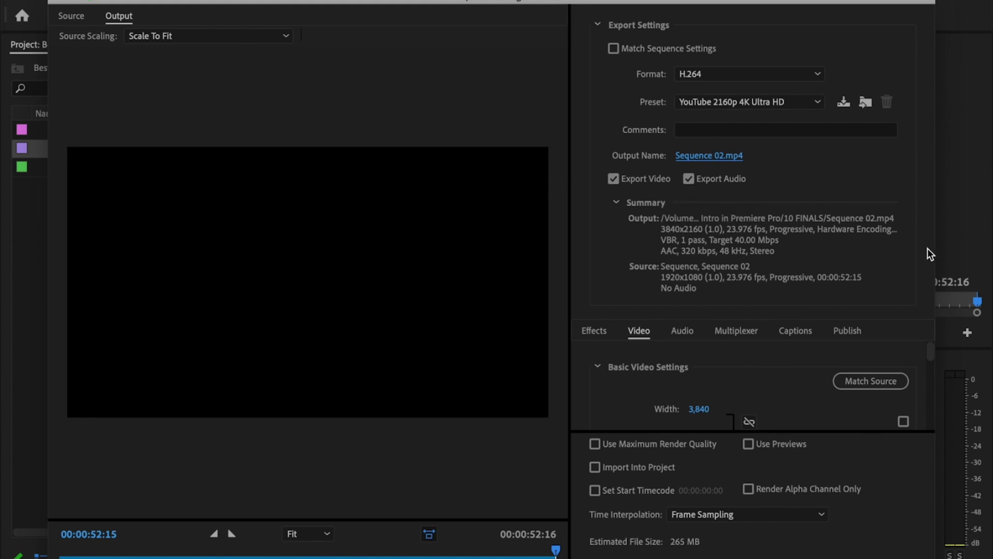
In the Video settings, keep the frame rate at 23.976 and scroll down to Render at Maximum Depth
{"action": "scroll", "coordinate": [921, 370], "scroll_direction": "down", "scroll_amount": 2}
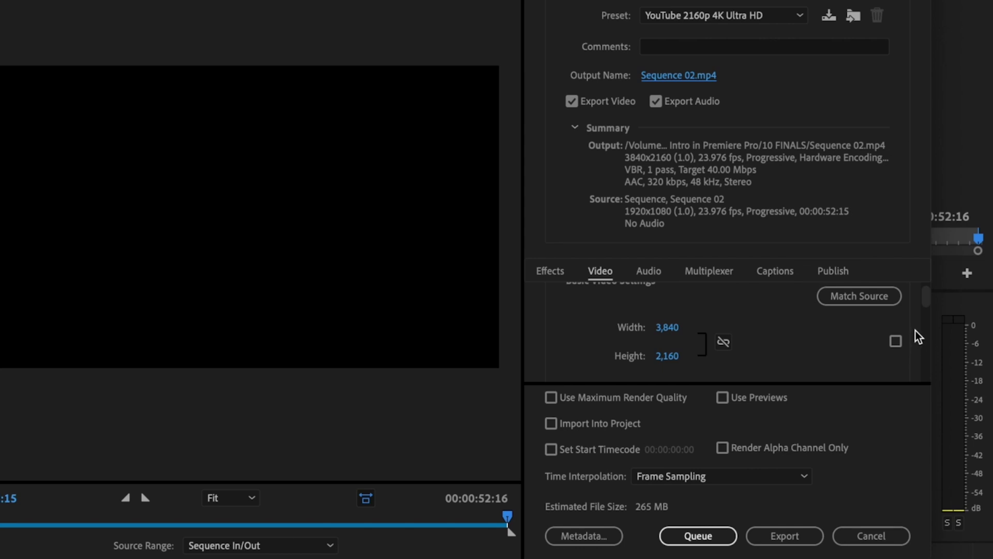
{"action": "scroll", "coordinate": [915, 330], "scroll_direction": "down", "scroll_amount": 3}
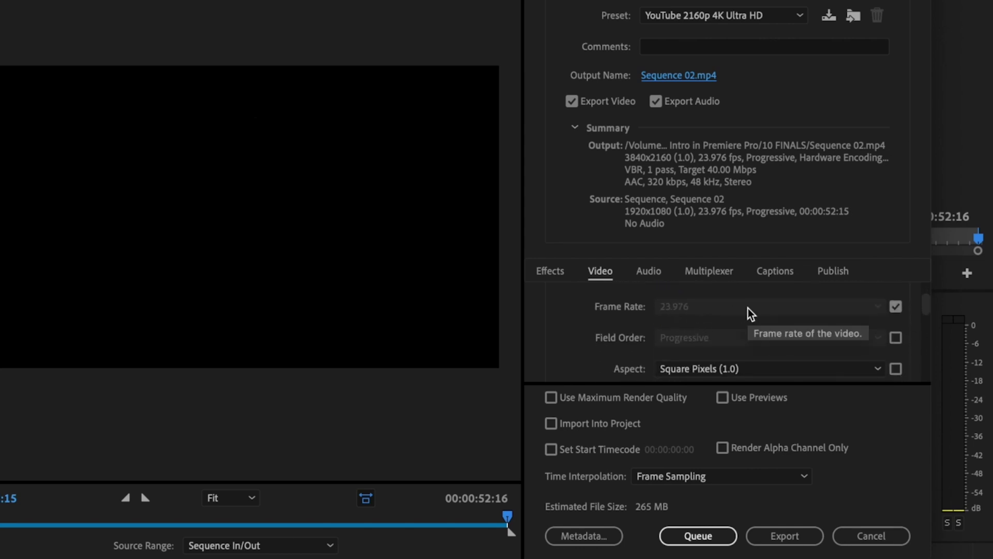
{"action": "left_click", "coordinate": [895, 307]}
{"action": "left_click", "coordinate": [869, 307]}
{"action": "left_click", "coordinate": [870, 308]}
{"action": "left_click", "coordinate": [884, 305]}
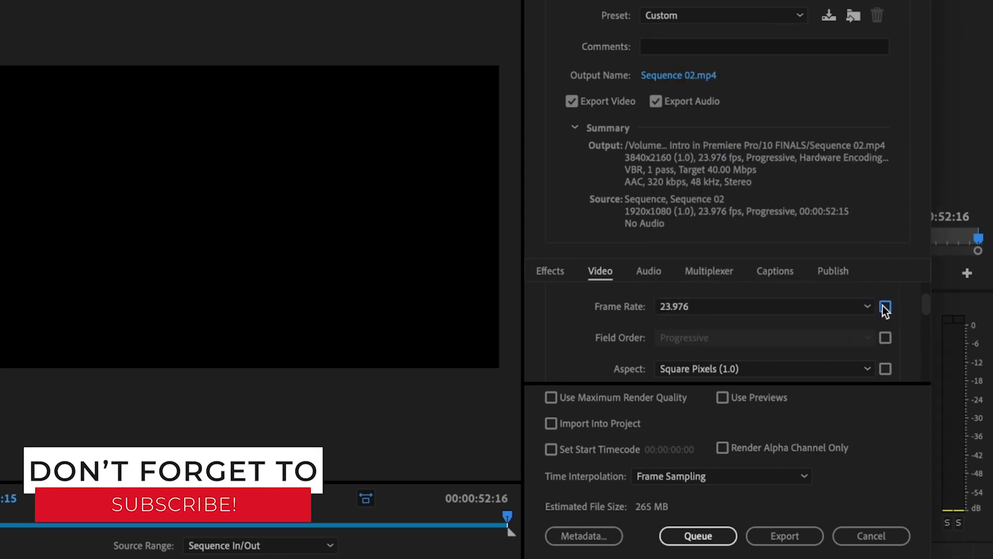
{"action": "scroll", "coordinate": [907, 312], "scroll_direction": "down", "scroll_amount": 1}
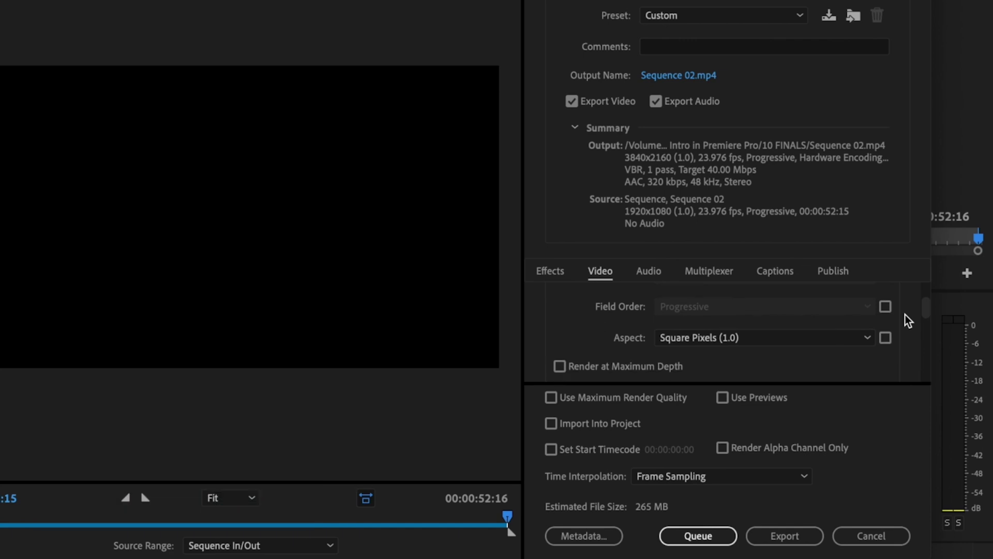
{"action": "scroll", "coordinate": [904, 317], "scroll_direction": "down", "scroll_amount": 1}
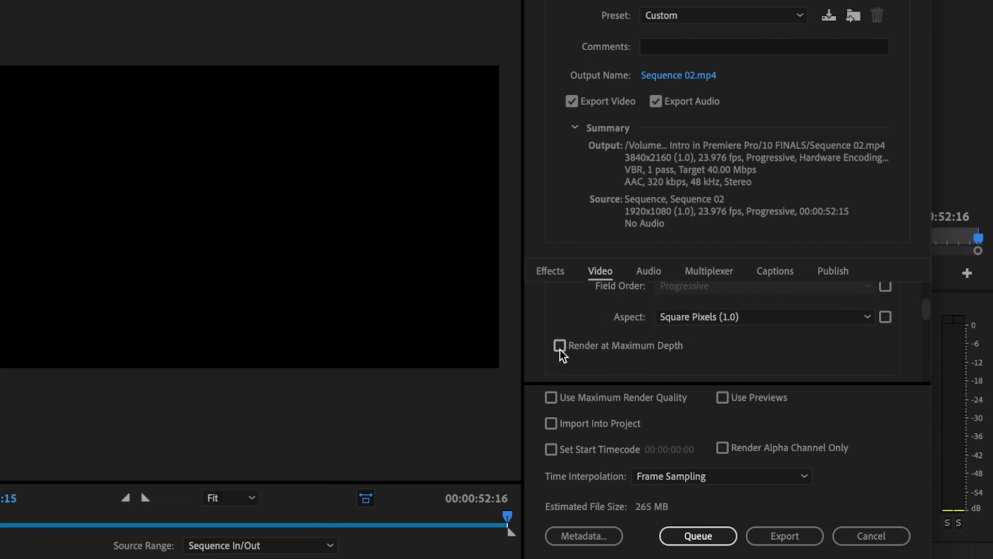
{"action": "scroll", "coordinate": [917, 334], "scroll_direction": "down", "scroll_amount": 3}
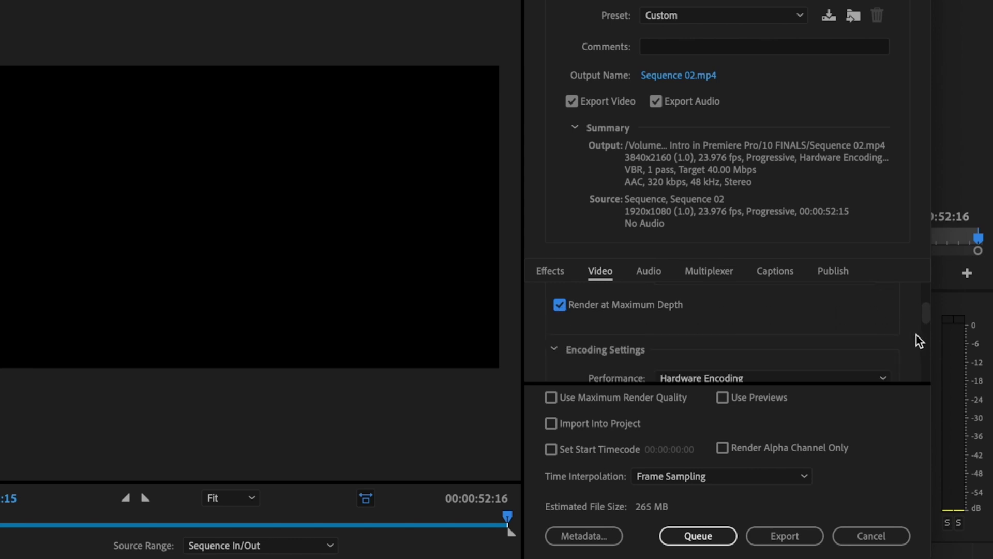
Switch the encoding Performance to Software Encoding
{"action": "left_click", "coordinate": [834, 324]}
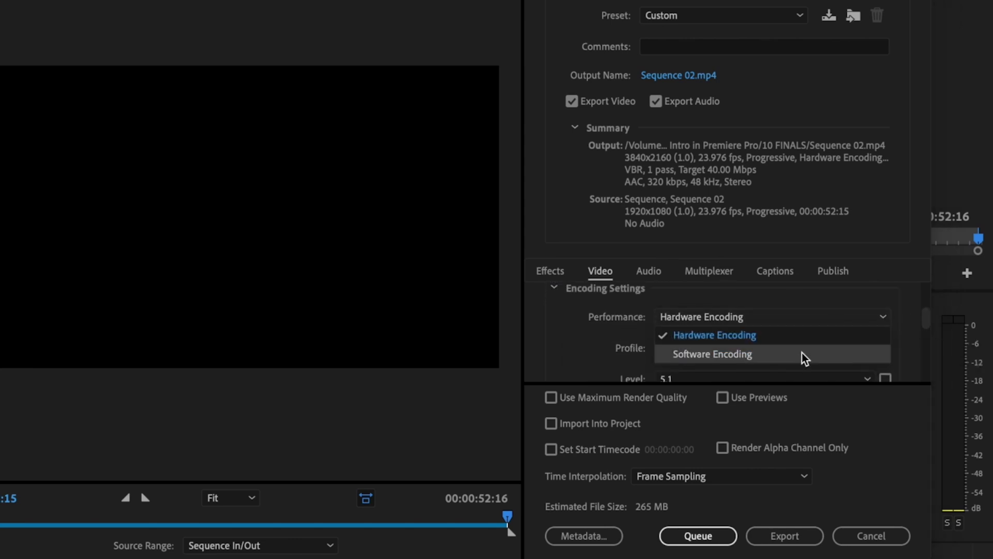
{"action": "left_click", "coordinate": [803, 354]}
{"action": "scroll", "coordinate": [912, 318], "scroll_direction": "down", "scroll_amount": 1}
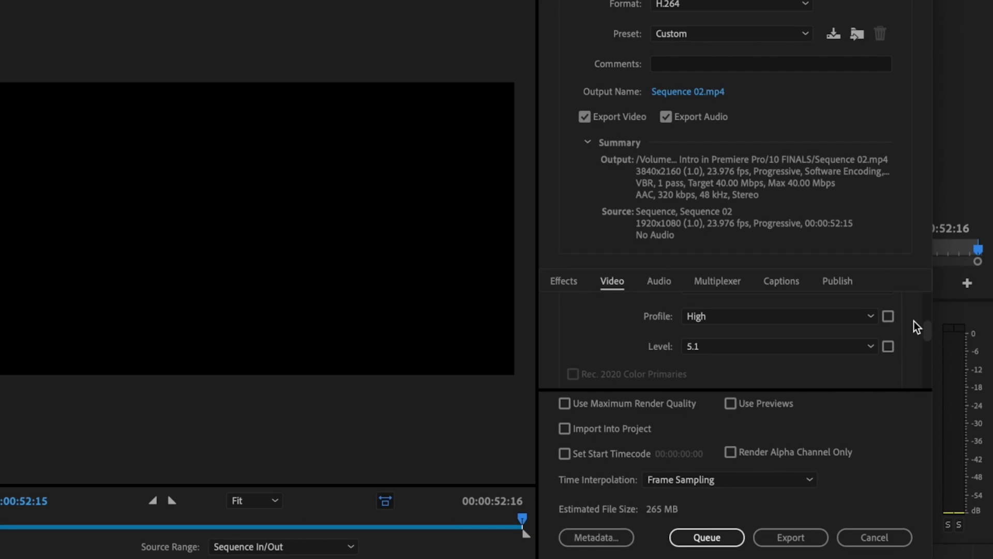
{"action": "scroll", "coordinate": [917, 321], "scroll_direction": "down", "scroll_amount": 1}
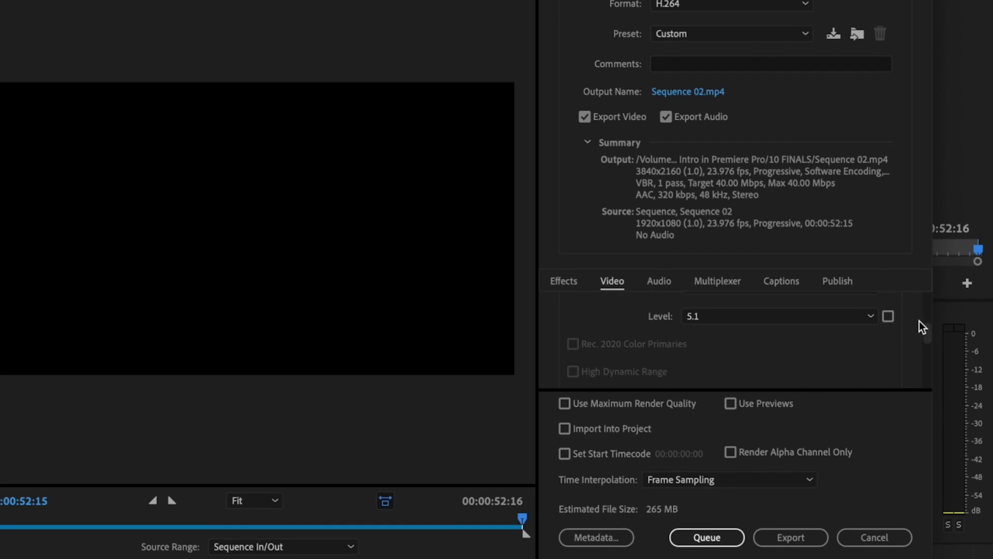
{"action": "scroll", "coordinate": [920, 320], "scroll_direction": "down", "scroll_amount": 5}
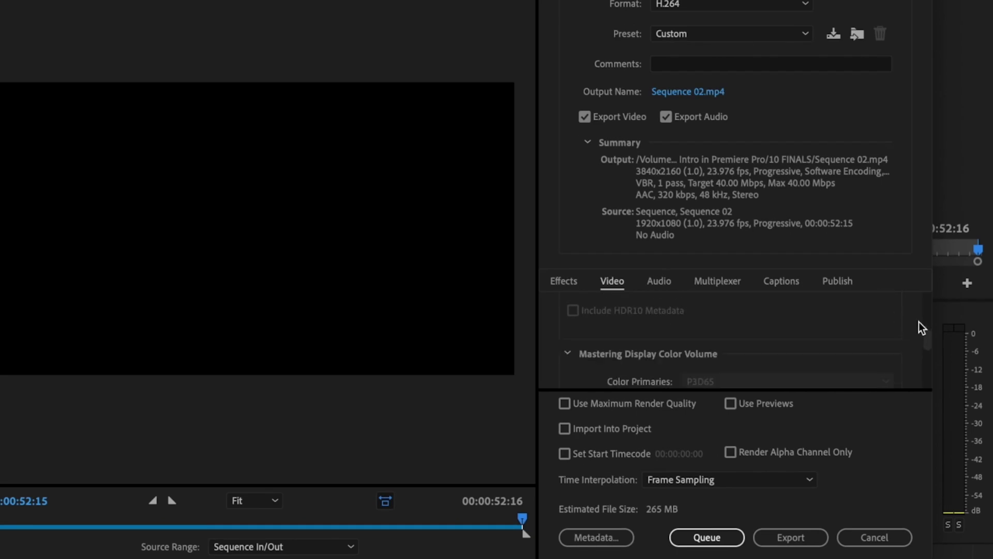
{"action": "scroll", "coordinate": [924, 319], "scroll_direction": "down", "scroll_amount": 5}
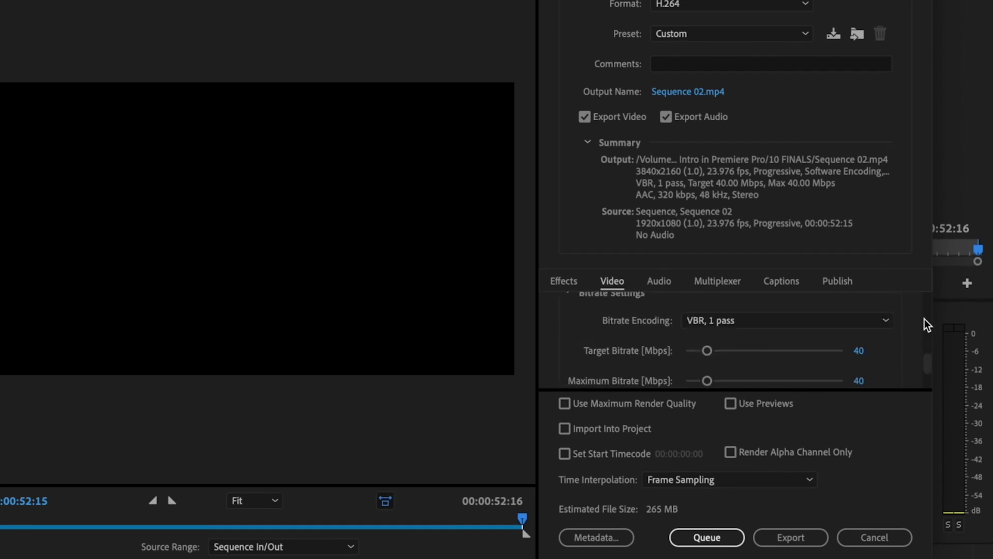
{"action": "scroll", "coordinate": [924, 319], "scroll_direction": "up", "scroll_amount": 1}
Set bitrate encoding to VBR, 2 pass at 80 Mbps target and enable Maximum Render Quality
{"action": "left_click", "coordinate": [883, 320]}
{"action": "left_click", "coordinate": [831, 369]}
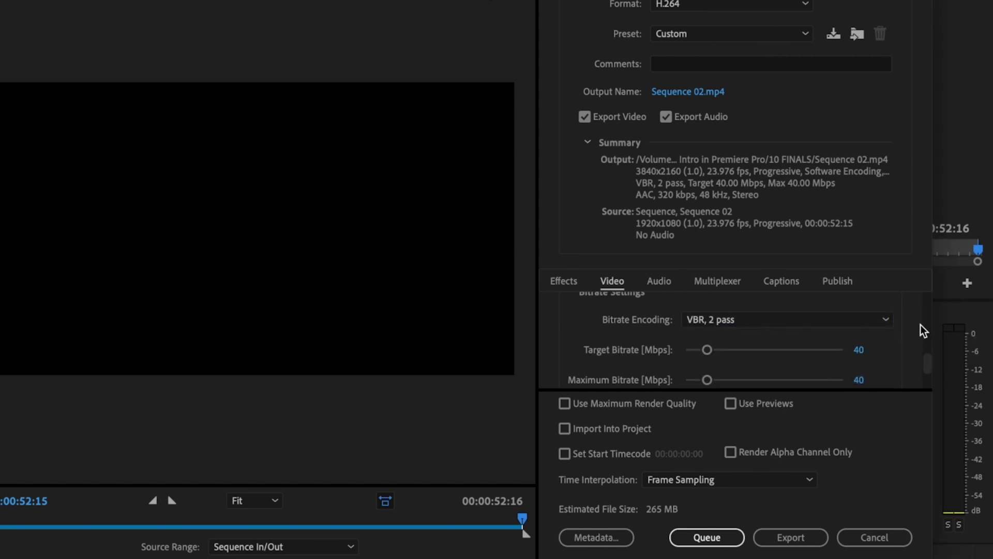
{"action": "scroll", "coordinate": [807, 347], "scroll_direction": "down", "scroll_amount": 1}
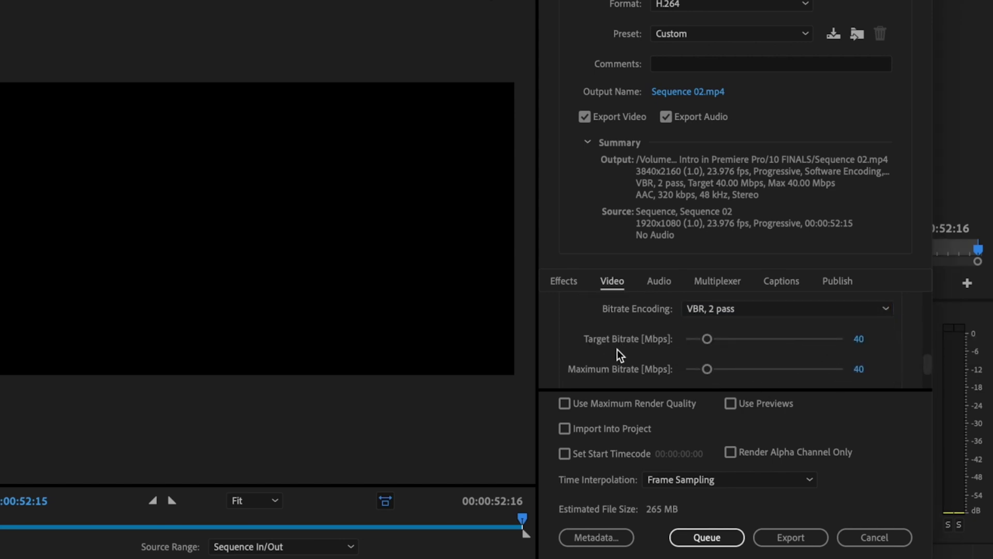
{"action": "left_click", "coordinate": [859, 339]}
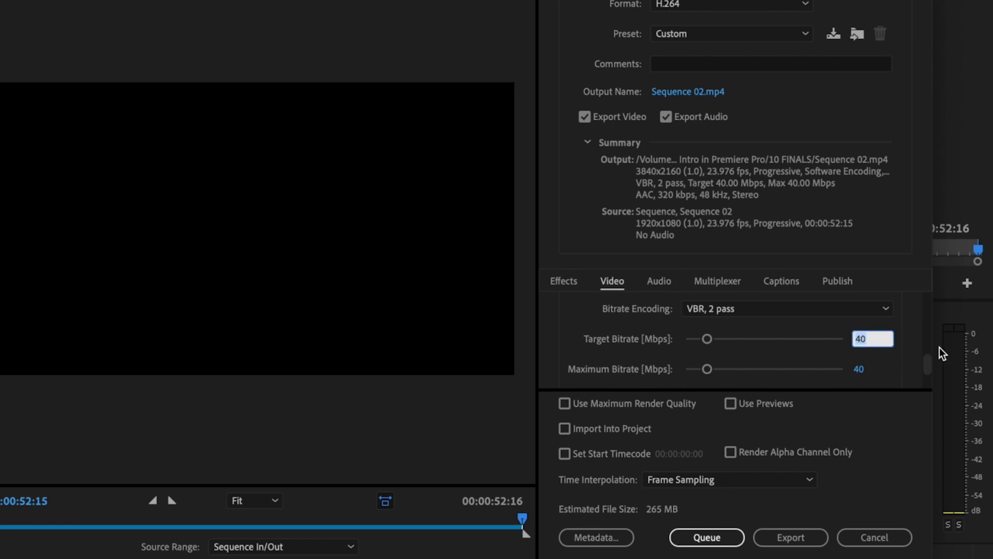
{"action": "type", "text": "80"}
{"action": "key", "text": "Return"}
{"action": "left_click", "coordinate": [564, 404]}
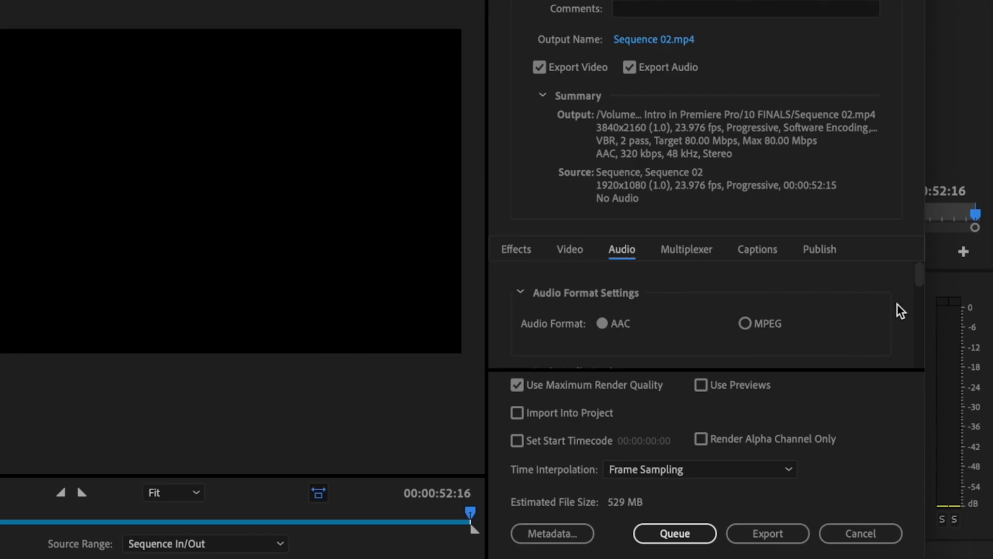
{"action": "scroll", "coordinate": [905, 331], "scroll_direction": "down", "scroll_amount": 3}
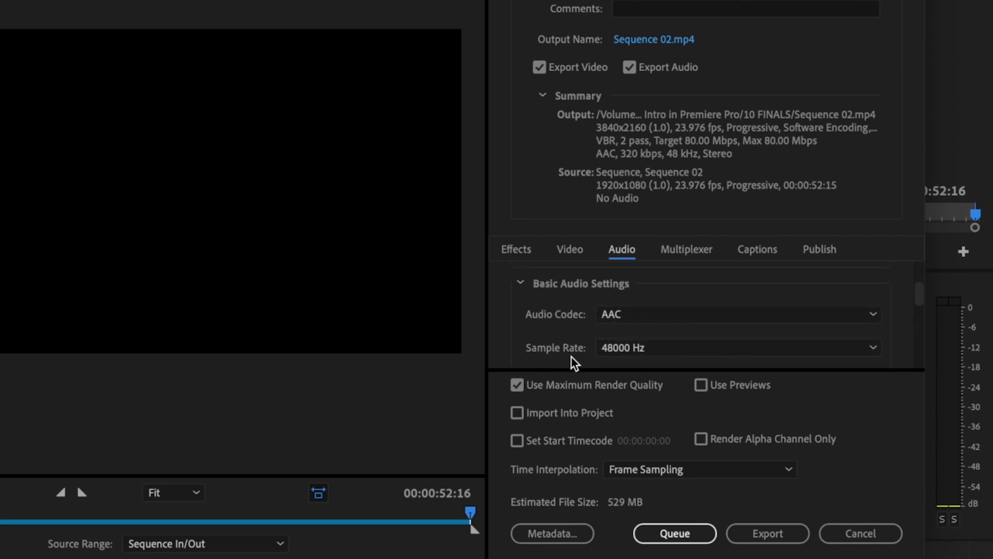
{"action": "scroll", "coordinate": [888, 321], "scroll_direction": "down", "scroll_amount": 2}
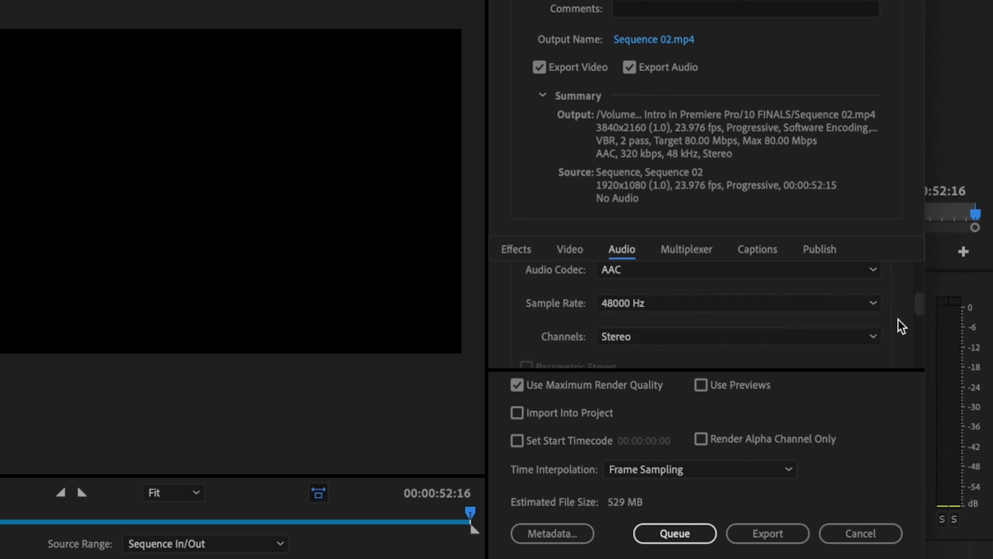
{"action": "scroll", "coordinate": [899, 321], "scroll_direction": "down", "scroll_amount": 4}
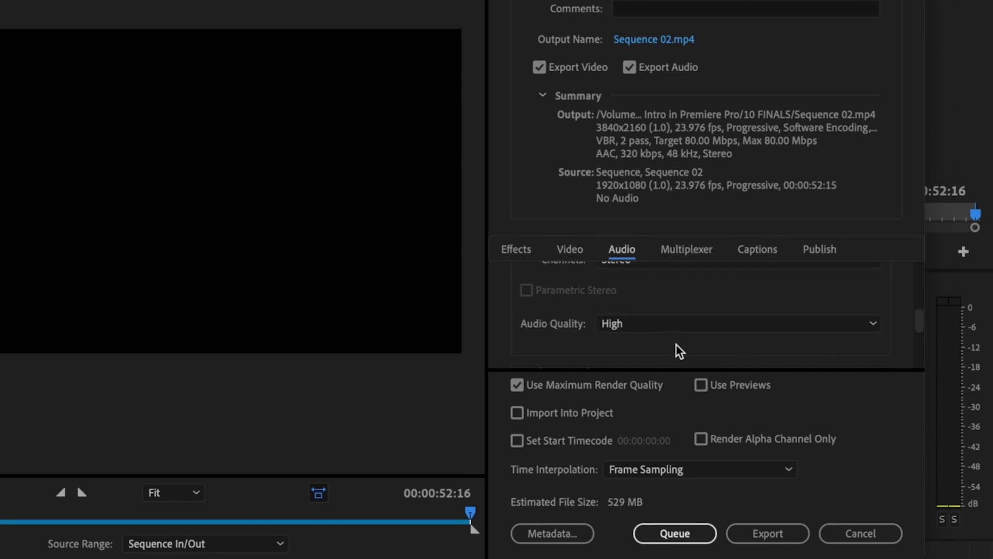
{"action": "scroll", "coordinate": [903, 325], "scroll_direction": "down", "scroll_amount": 3}
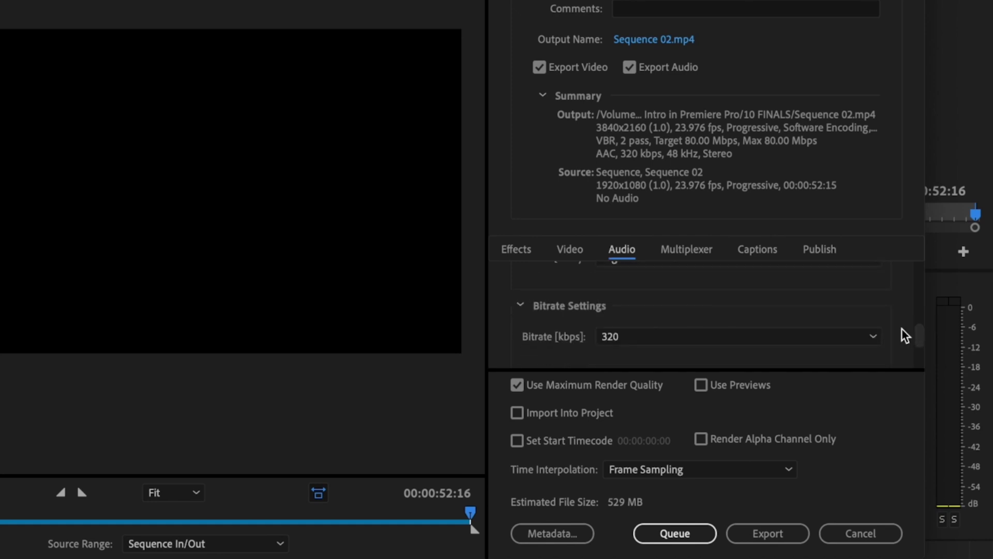
{"action": "scroll", "coordinate": [900, 326], "scroll_direction": "down", "scroll_amount": 3}
{"action": "scroll", "coordinate": [903, 313], "scroll_direction": "up", "scroll_amount": 3}
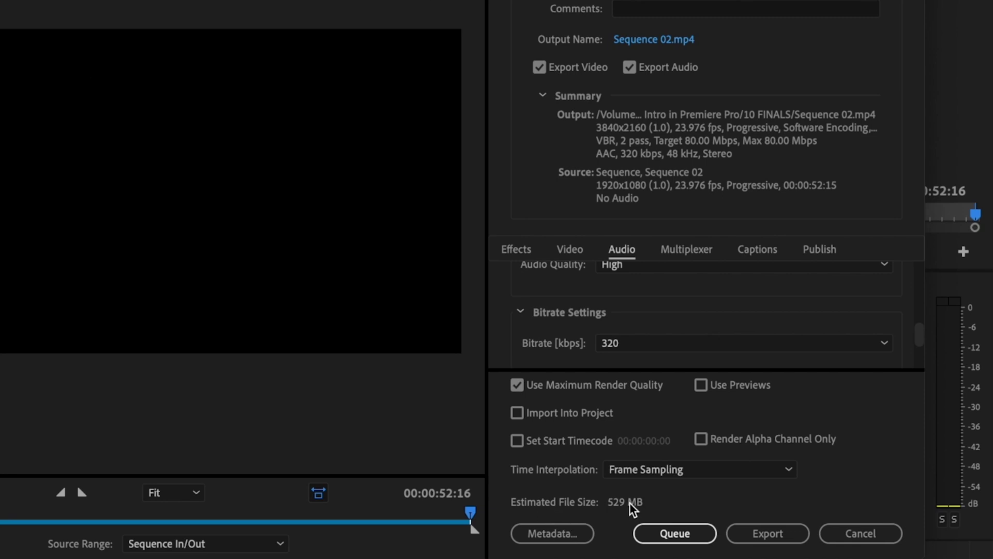
Export Sequence 02 to an H.264 file with the configured settings
{"action": "left_click", "coordinate": [776, 532]}
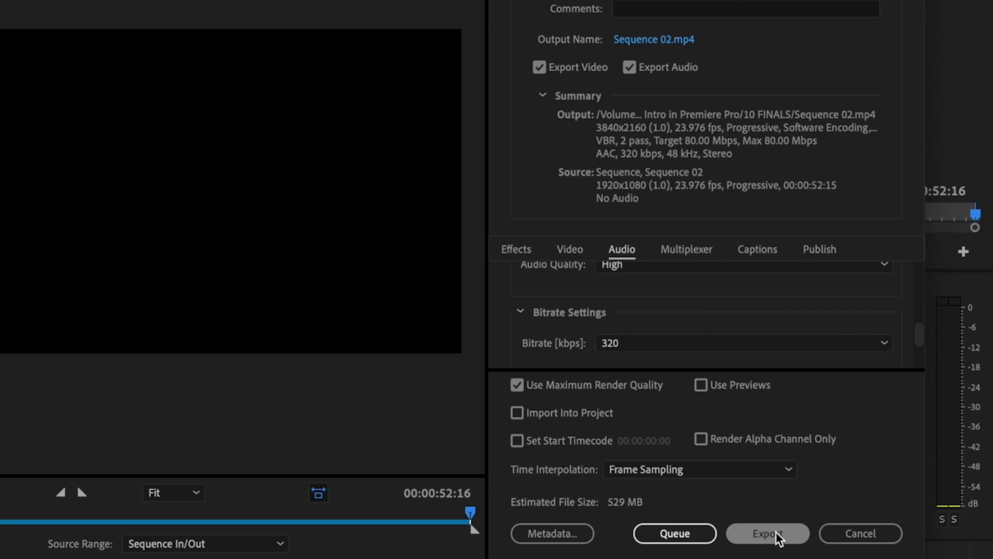